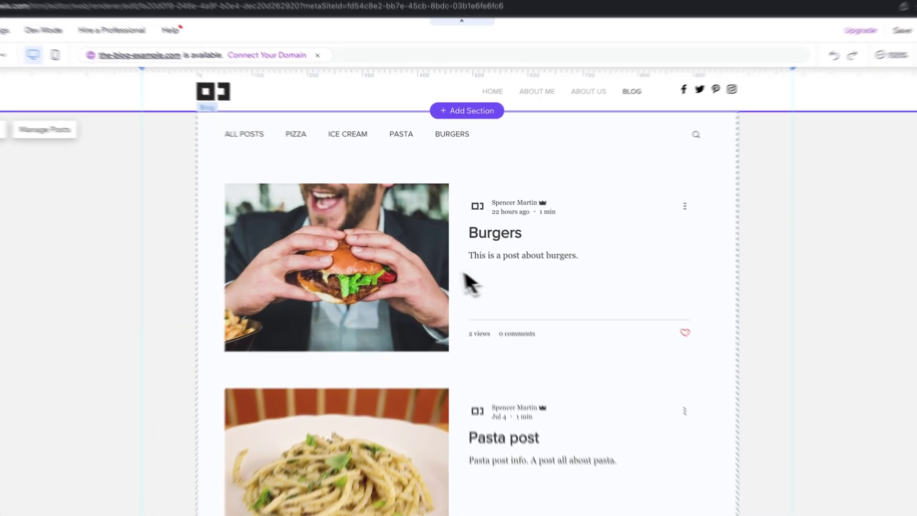
Step: Select the blog feed element on the page so its posts can be managed
click(442, 250)
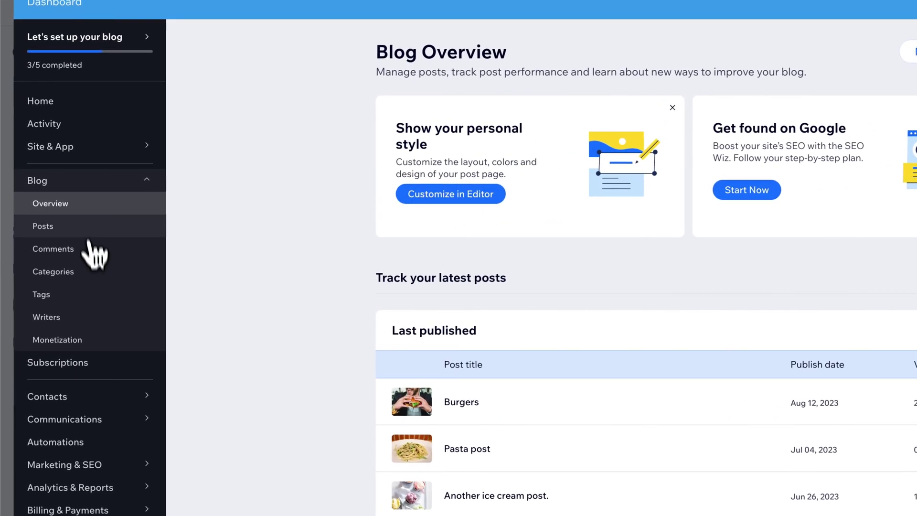
Step: On the blog Tags page, create and save a new tag named Lunch
click(73, 299)
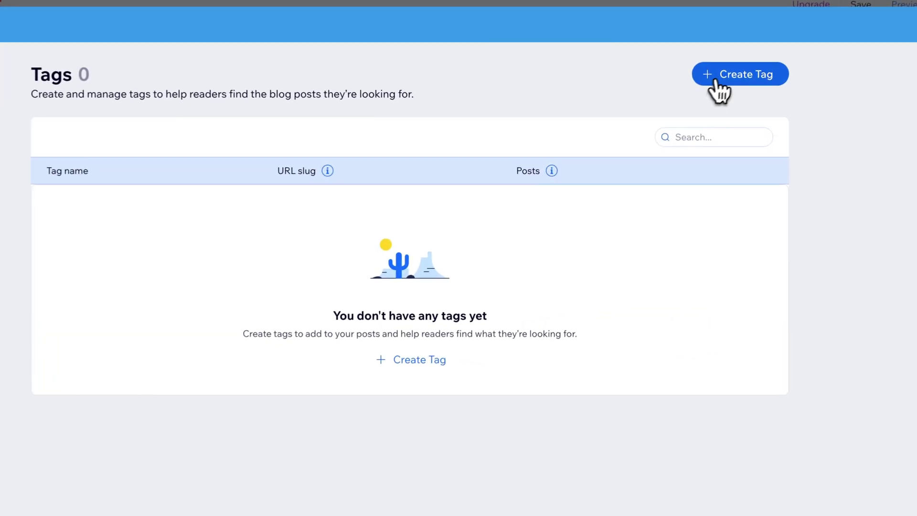
click(717, 82)
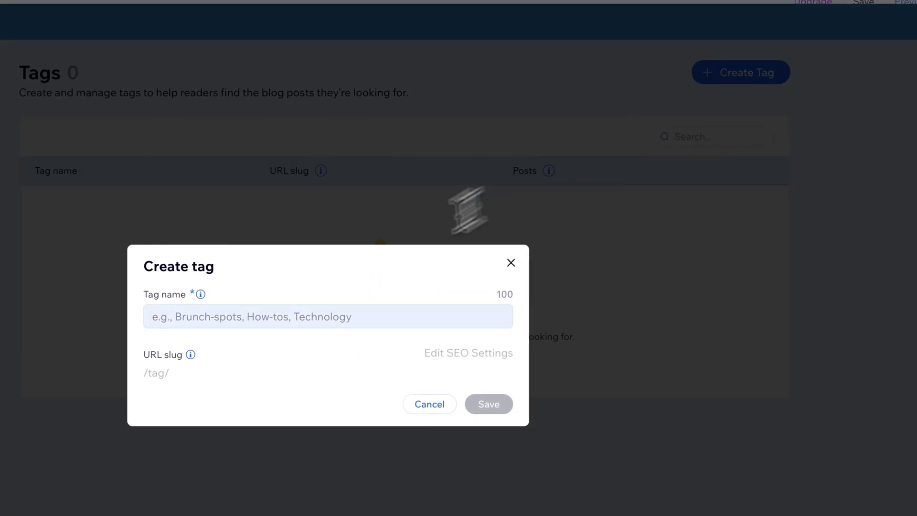
click(302, 316)
text(Lunch)
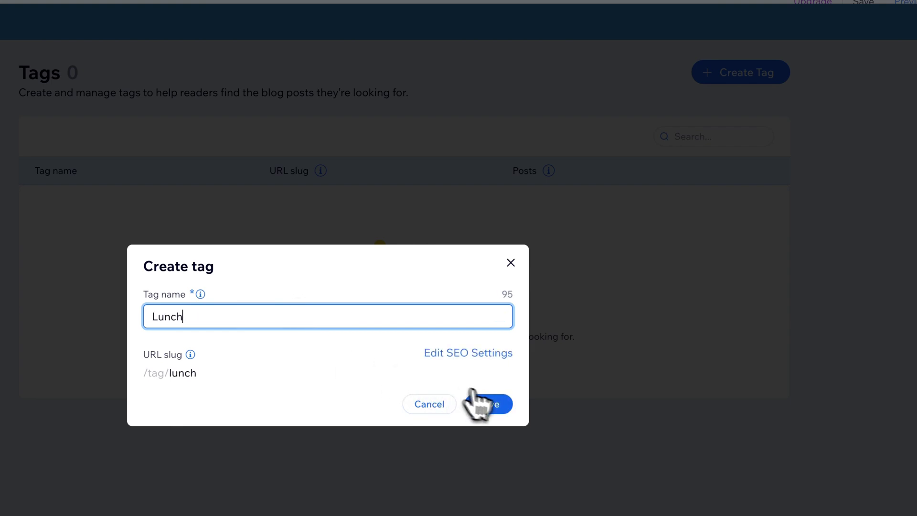
click(490, 406)
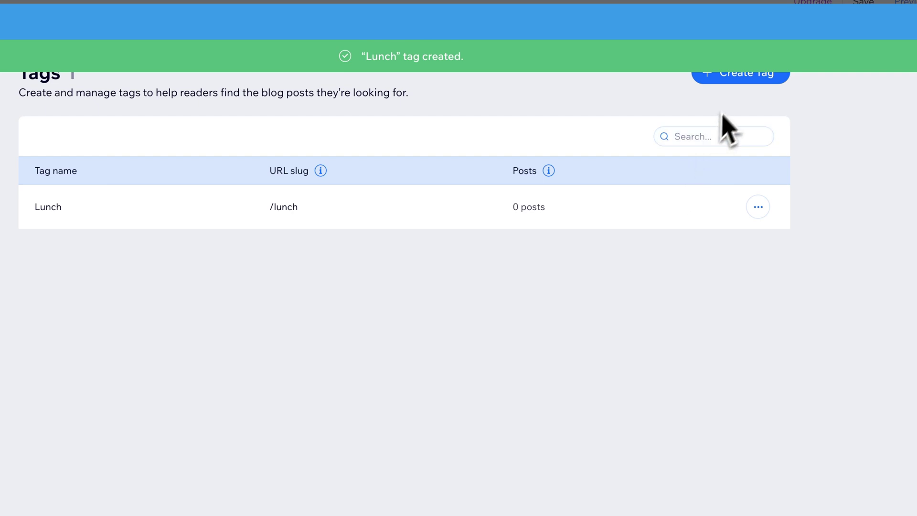
Step: Create a Dinner tag, then open the Lunch tag's SEO settings
click(750, 79)
click(308, 246)
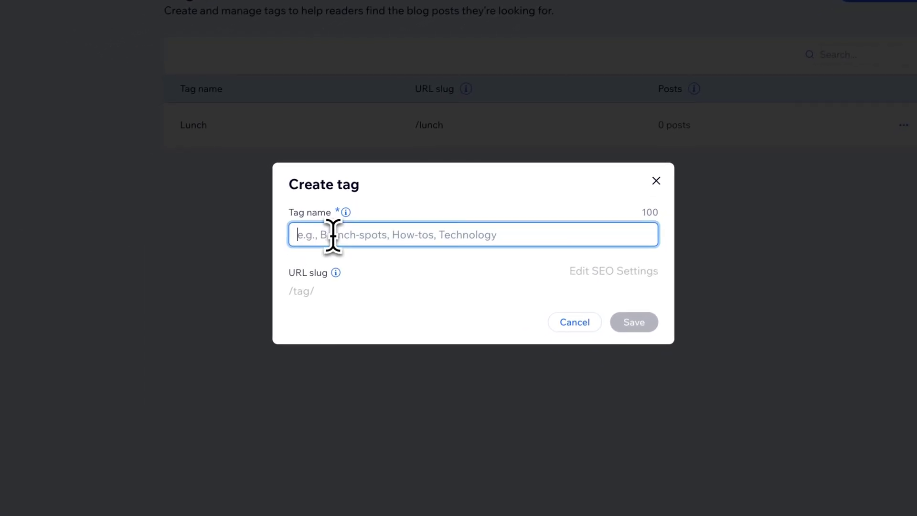
text(Dinner)
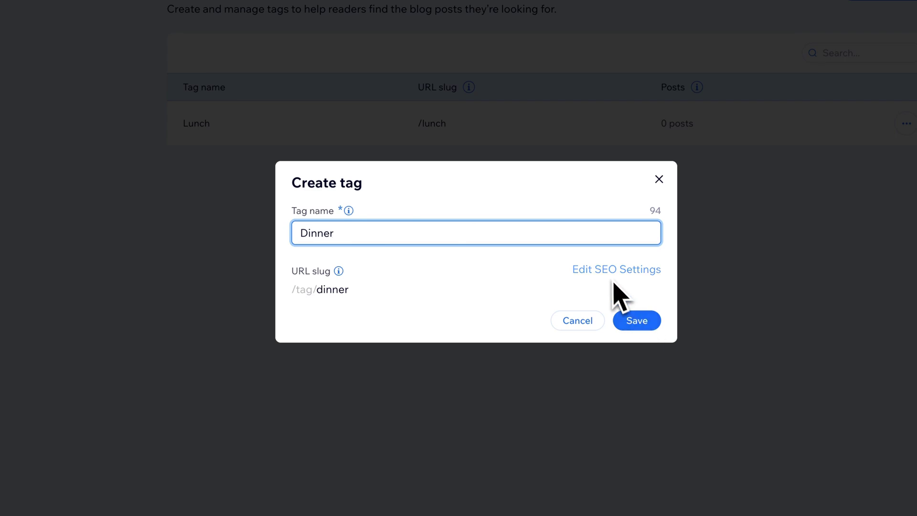
click(635, 321)
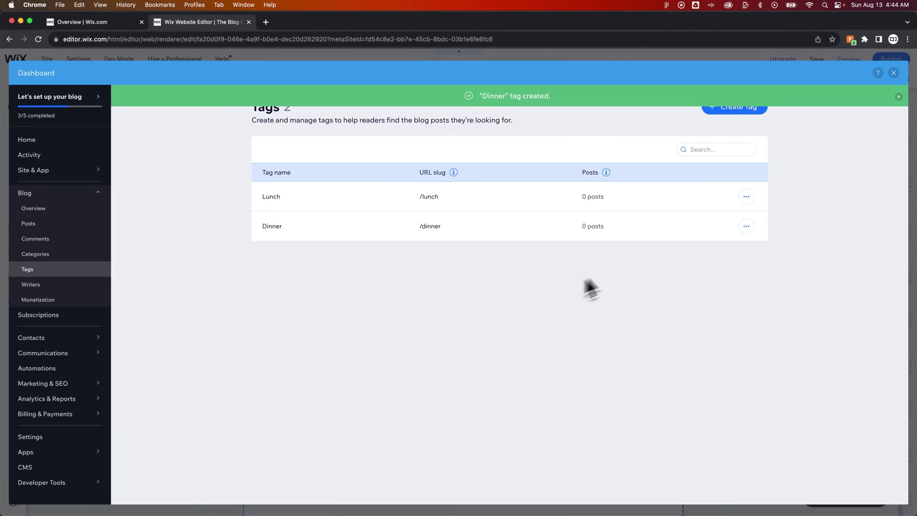
click(745, 198)
click(718, 192)
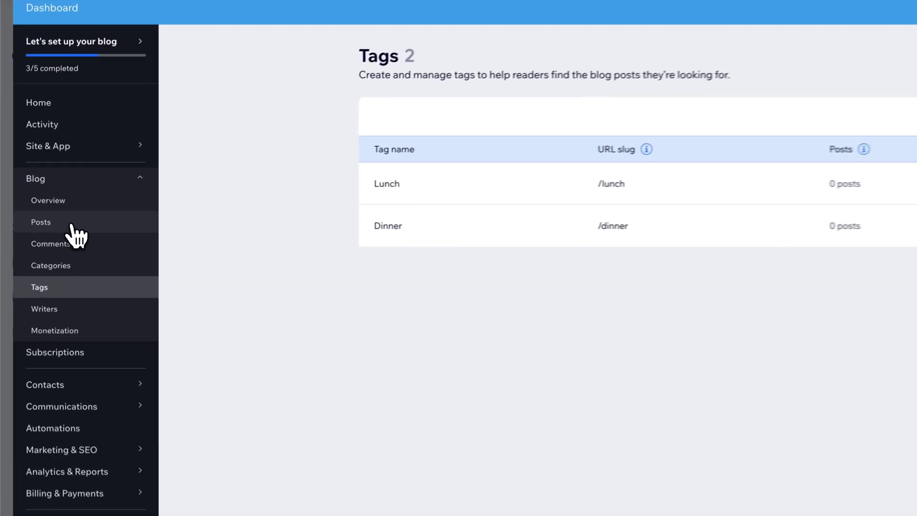
Step: Open the Burgers post from the Posts list and show its tag settings
click(52, 228)
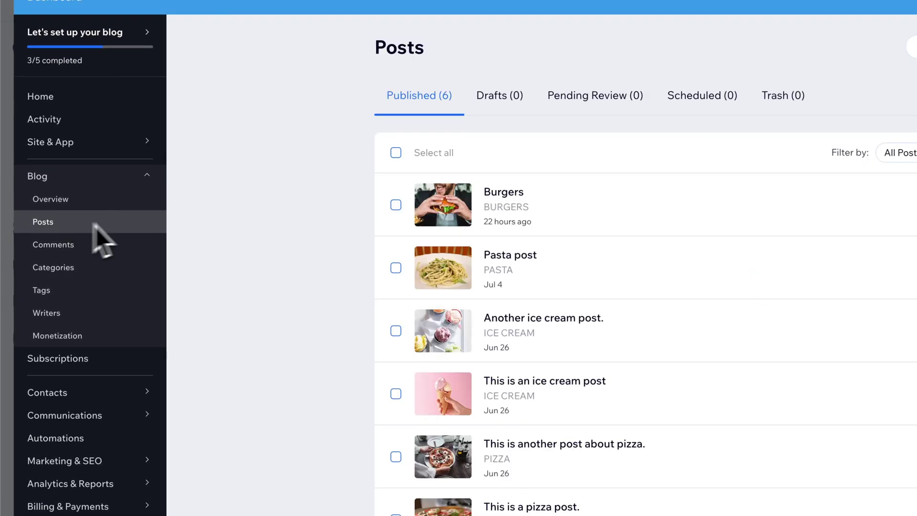
click(467, 191)
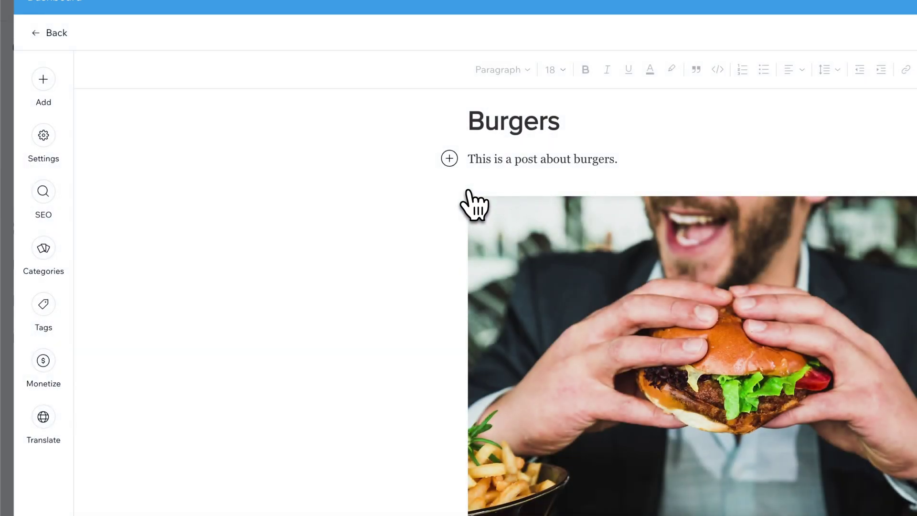
click(50, 311)
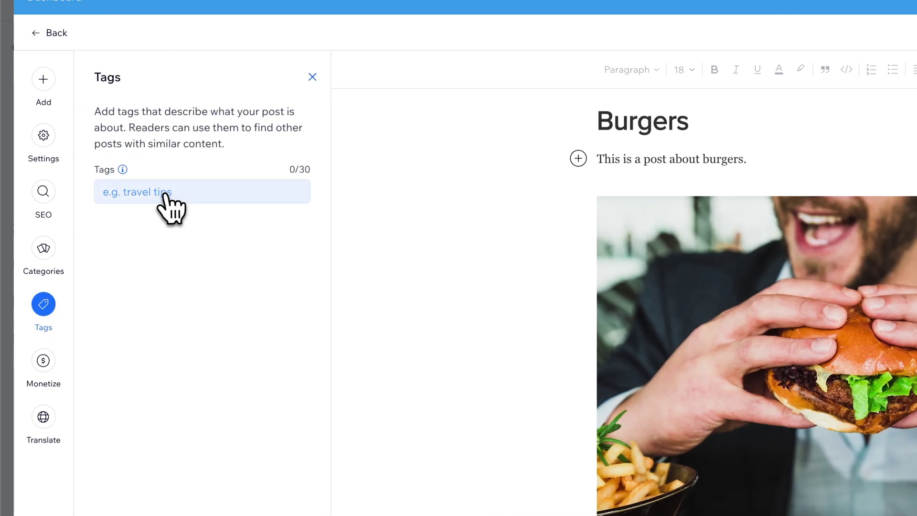
Step: Add Lunch, Dinner and Sandwich tags to Burgers and publish the post
click(162, 193)
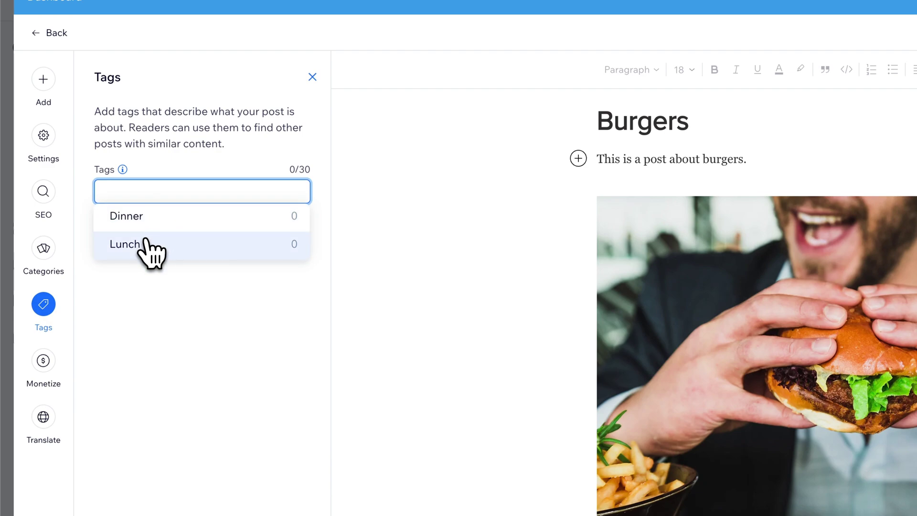
click(146, 243)
click(168, 198)
click(155, 215)
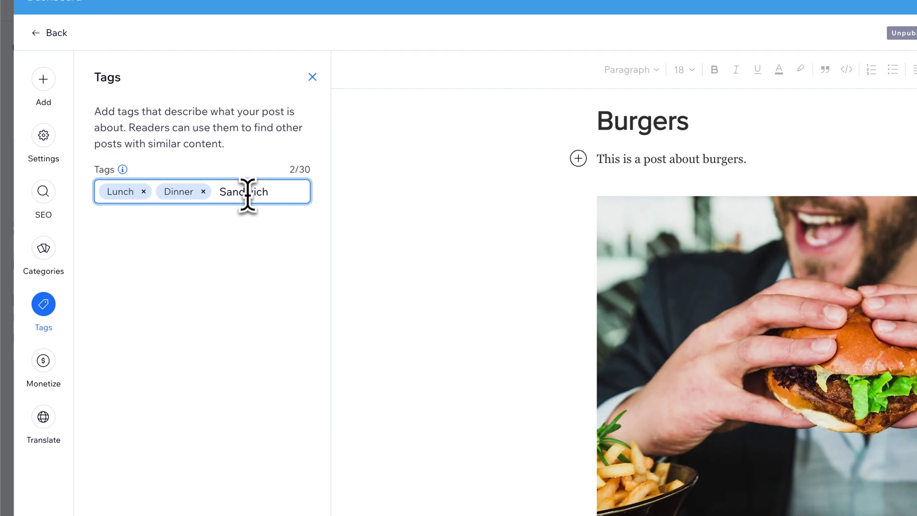
key(Return)
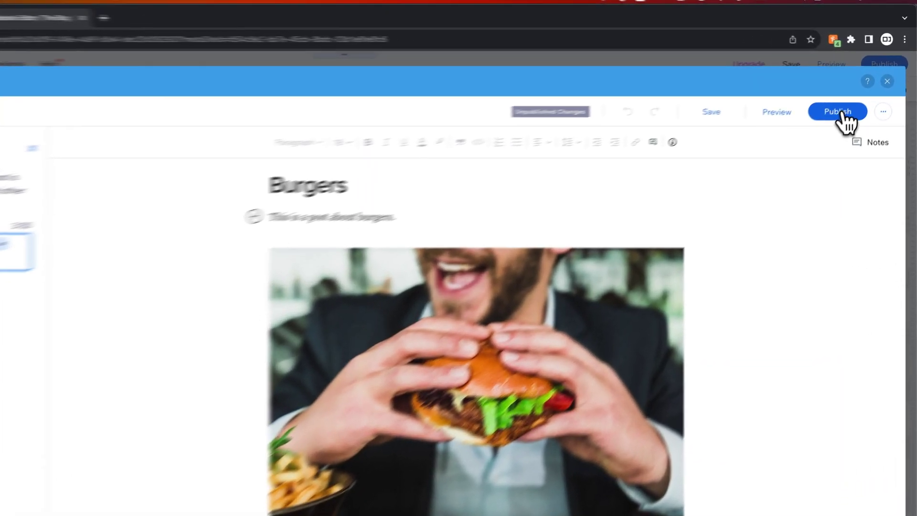
click(841, 112)
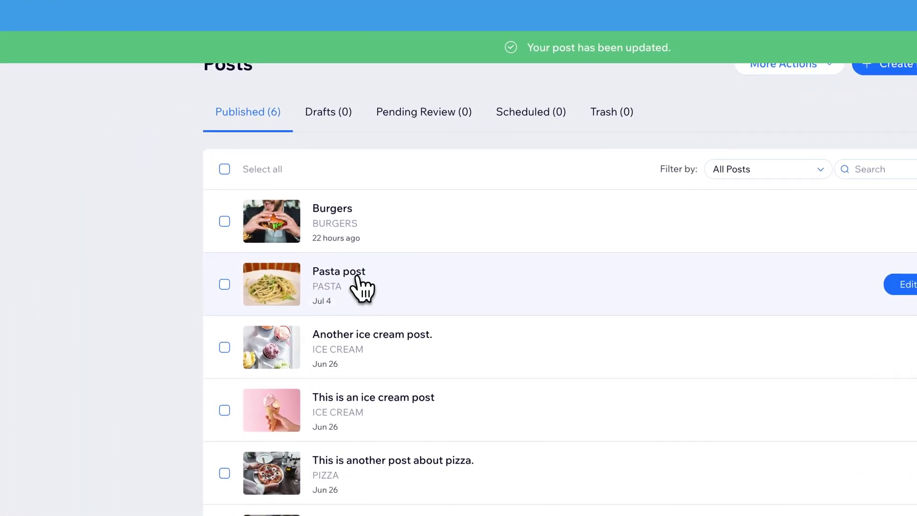
Step: Open the Pasta post and add the Dinner and Lunch tags to it
click(351, 273)
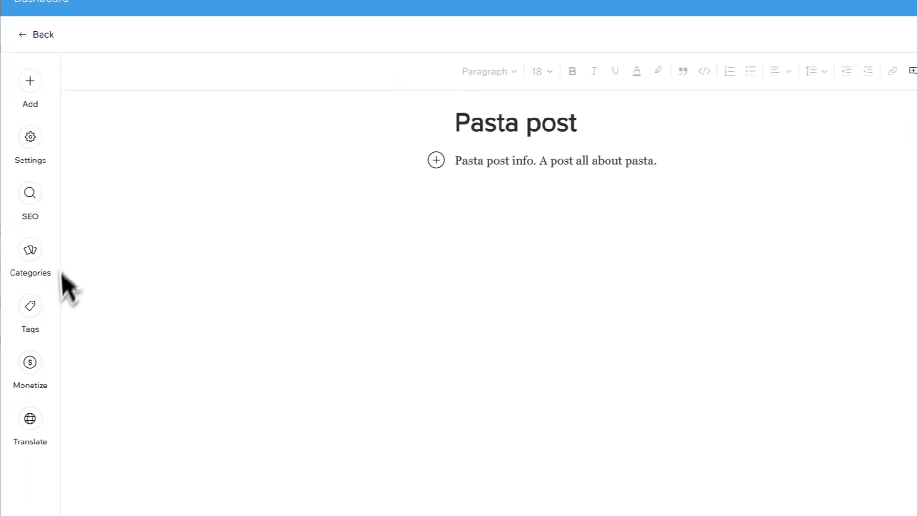
click(29, 308)
click(165, 193)
click(162, 216)
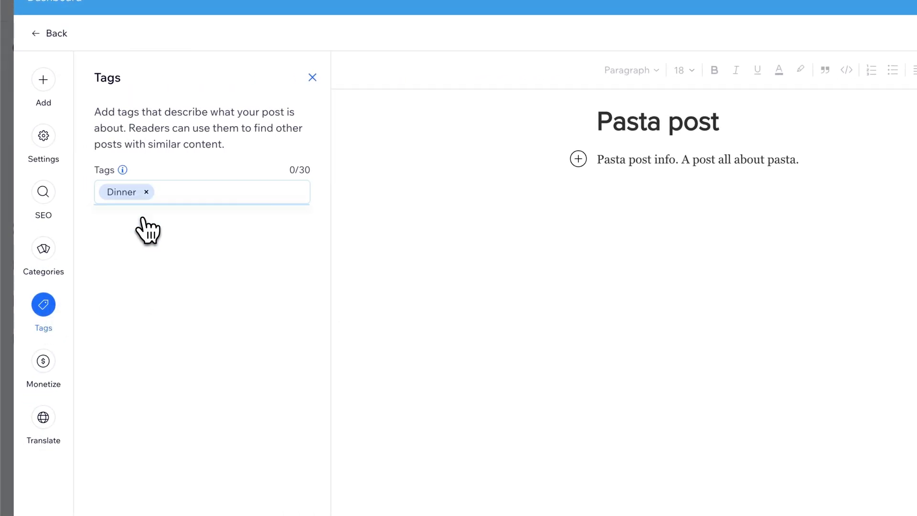
click(155, 194)
click(143, 216)
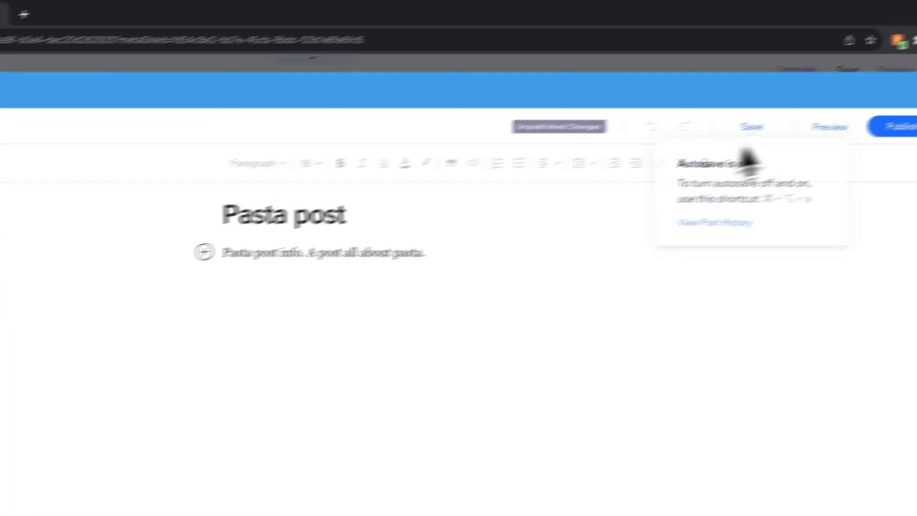
Step: Publish the Pasta post, then add Dinner and Lunch tags to the pizza post
click(892, 131)
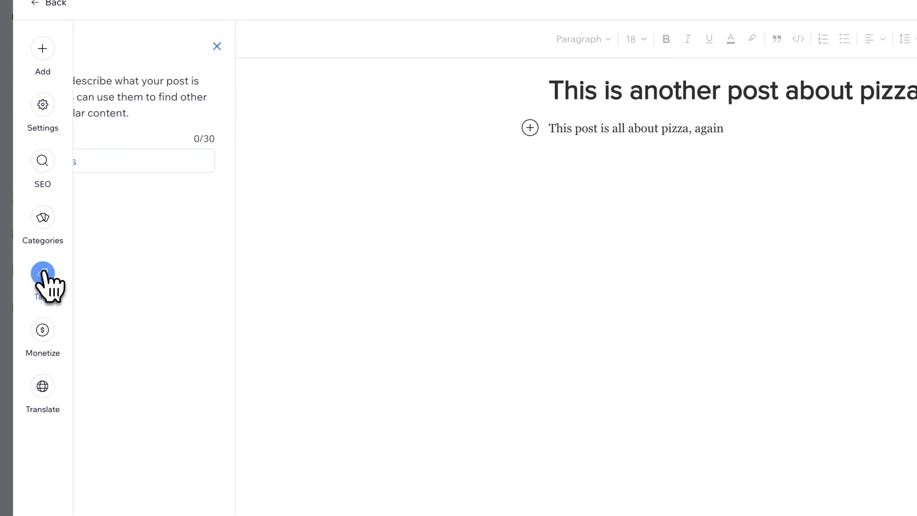
click(160, 163)
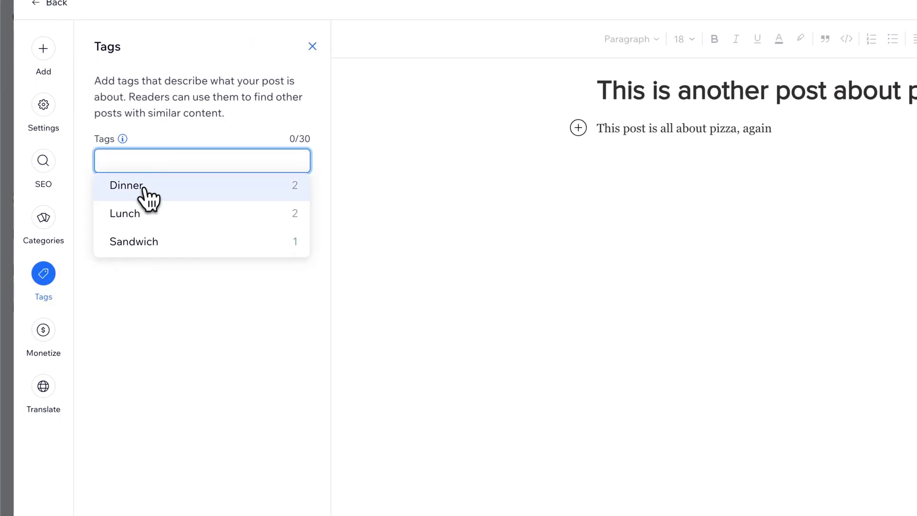
click(146, 188)
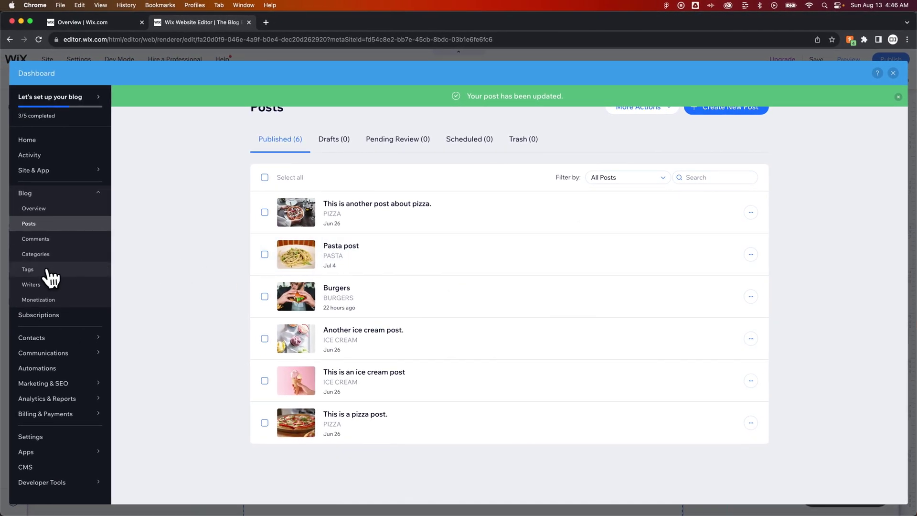
Step: Check tag counts (Lunch 3, Dinner 3, Sandwich 1), publish the site, and dismiss both prompts
click(29, 270)
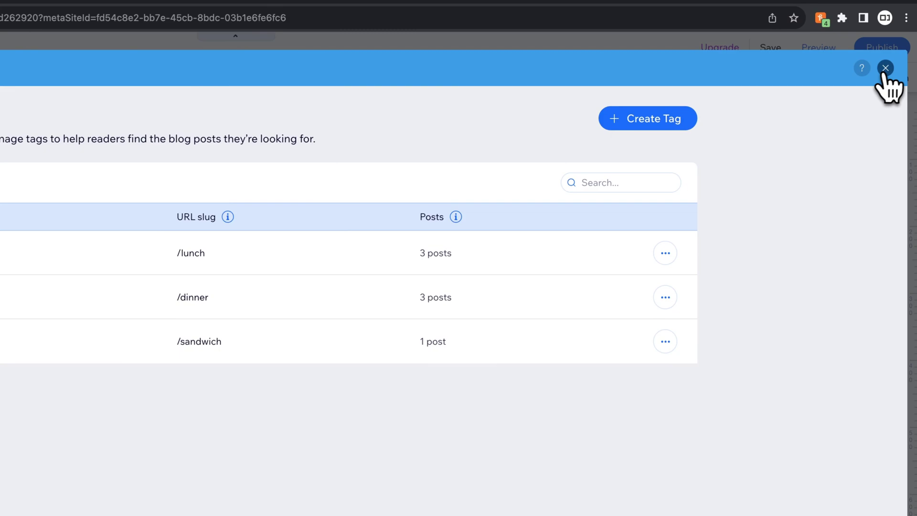
click(882, 69)
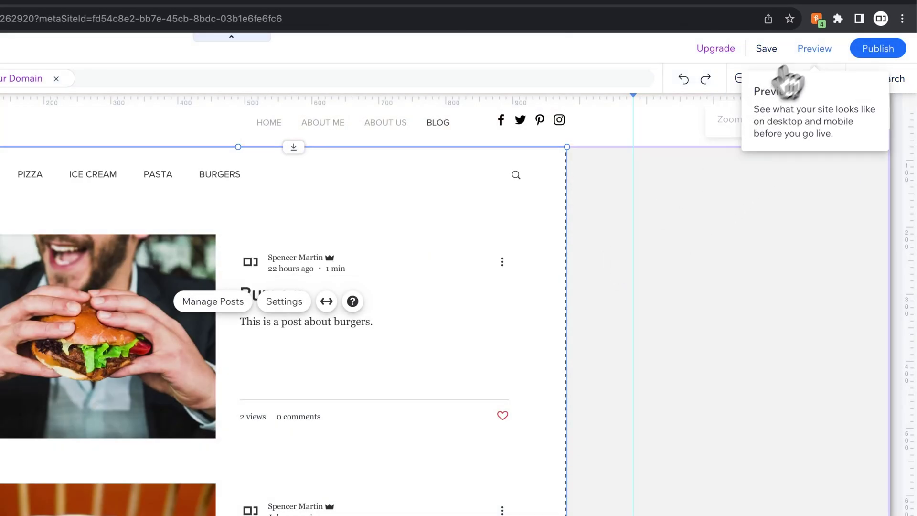
click(884, 48)
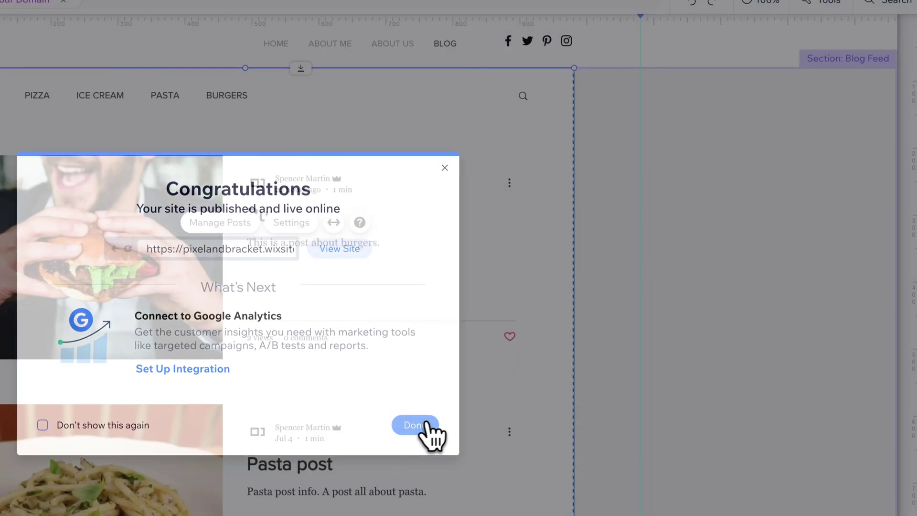
click(420, 424)
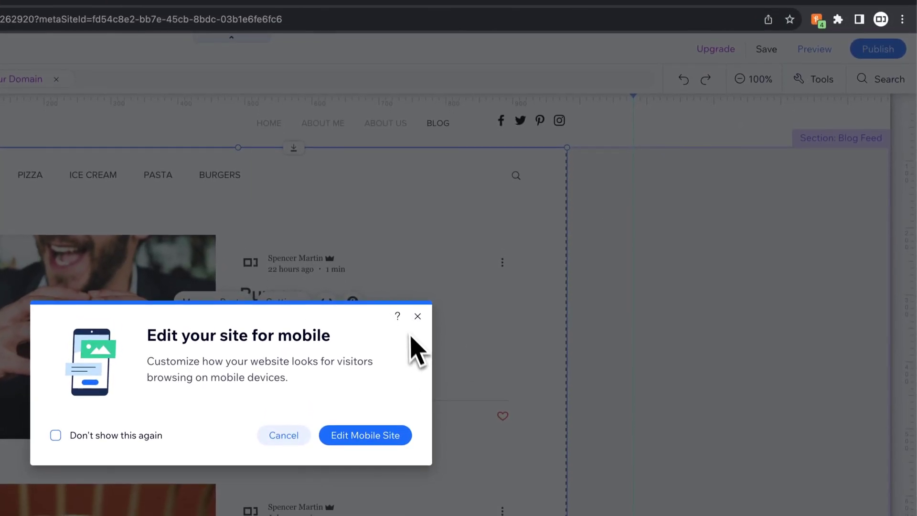
click(418, 316)
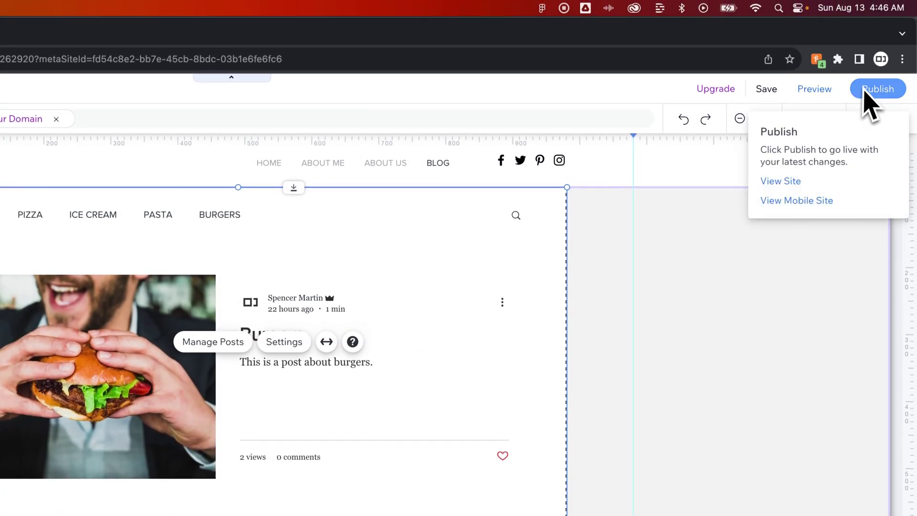
Step: Open the live site, go to BLOG, and scroll through the Burgers post
click(781, 182)
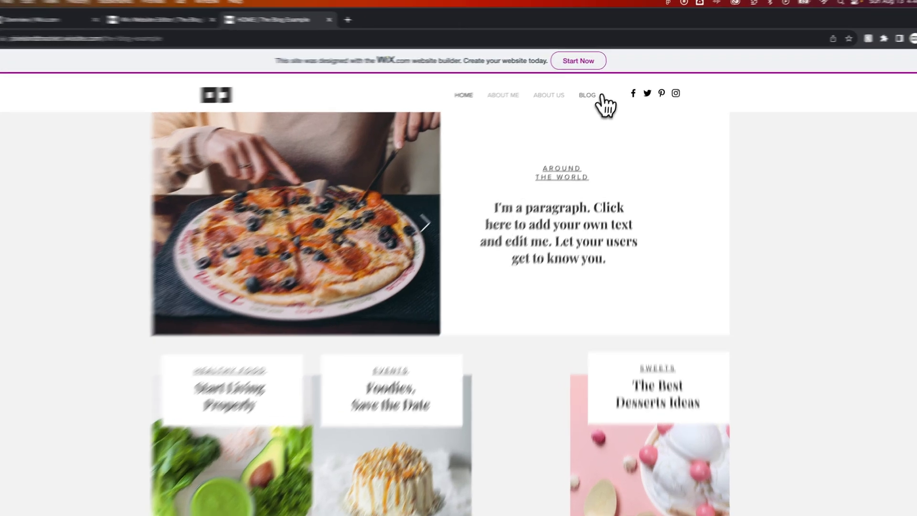
mouse_move(596, 93)
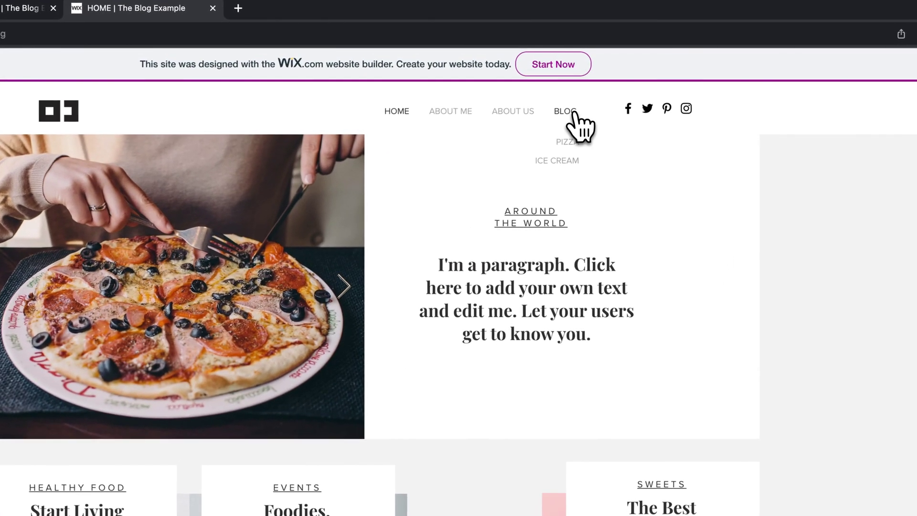
click(575, 113)
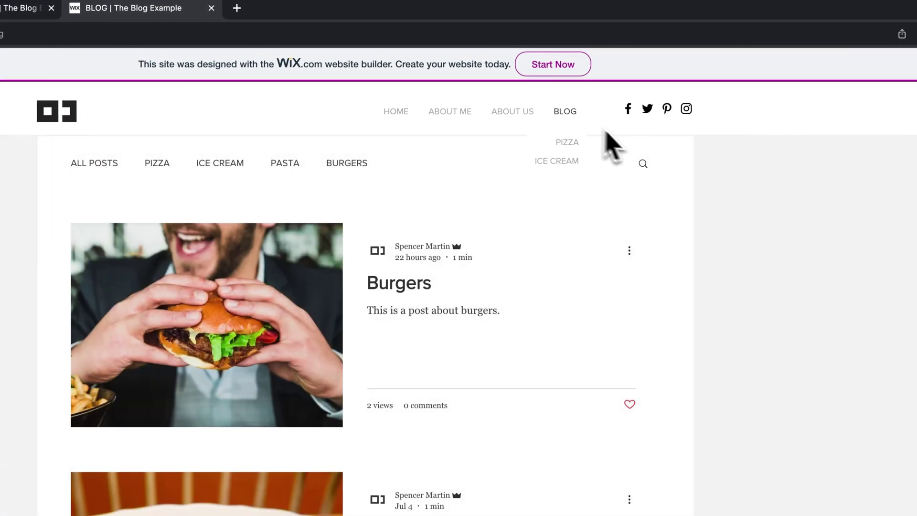
click(300, 306)
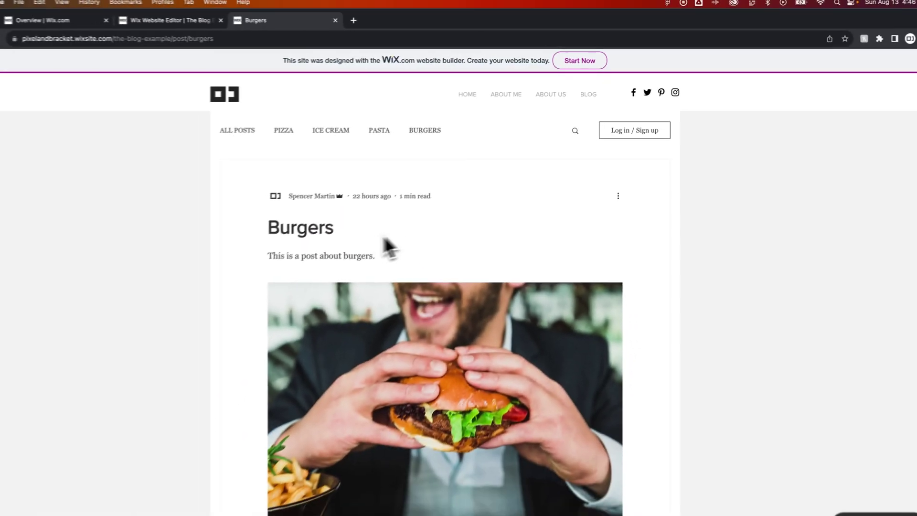
scroll(238, 234, down, 5)
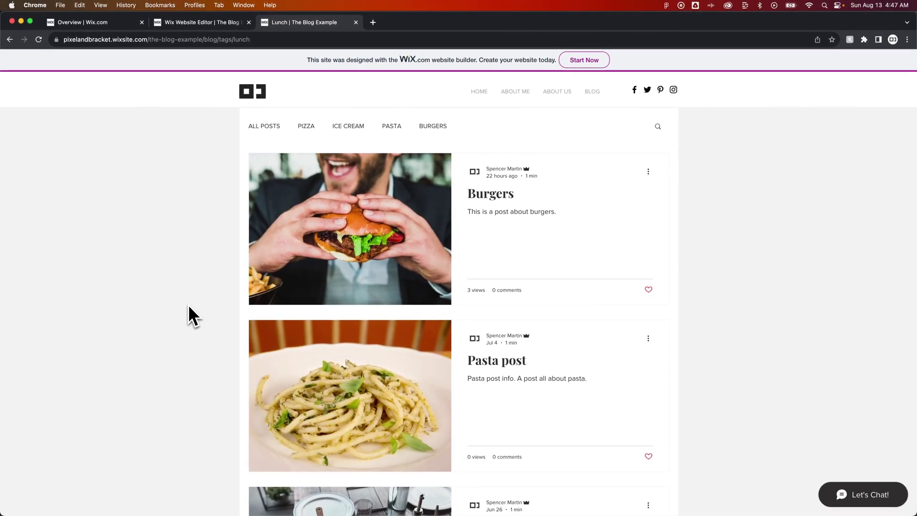
Step: Review the Lunch tag page and its /blog/tags/lunch address
scroll(188, 304, down, 3)
scroll(188, 300, down, 2)
scroll(187, 300, up, 4)
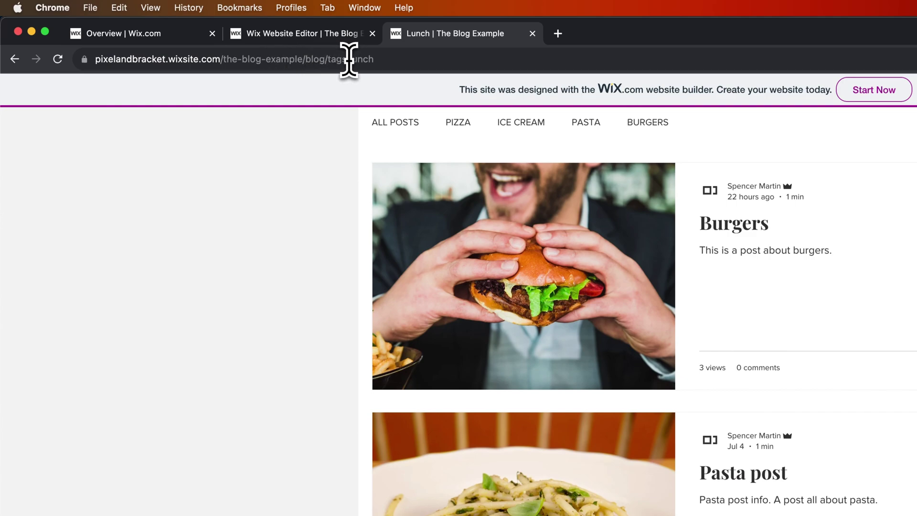
double_click(373, 59)
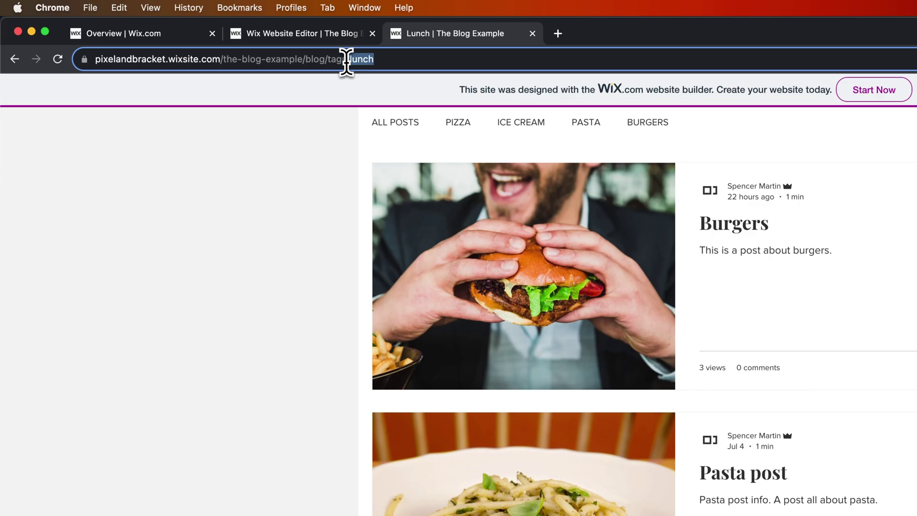
click(296, 278)
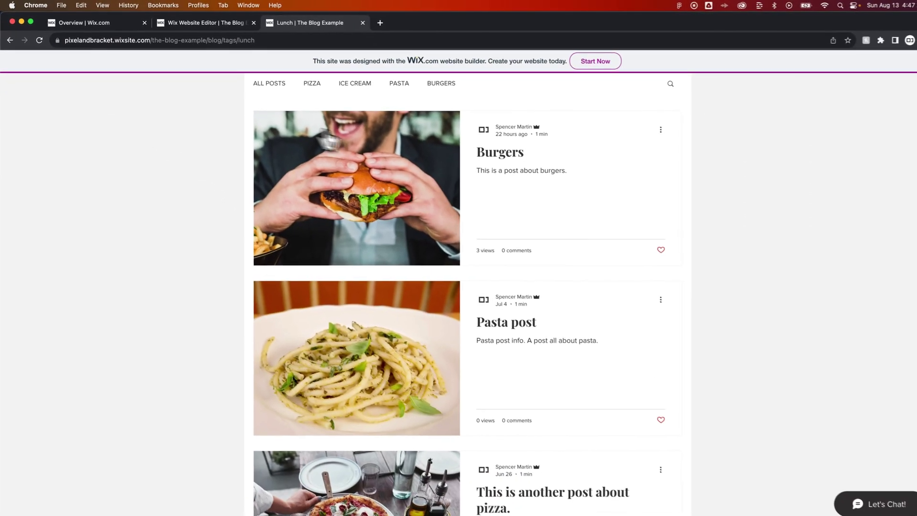
Step: Open Burgers from the Lunch list and follow its Sandwich tag
click(563, 225)
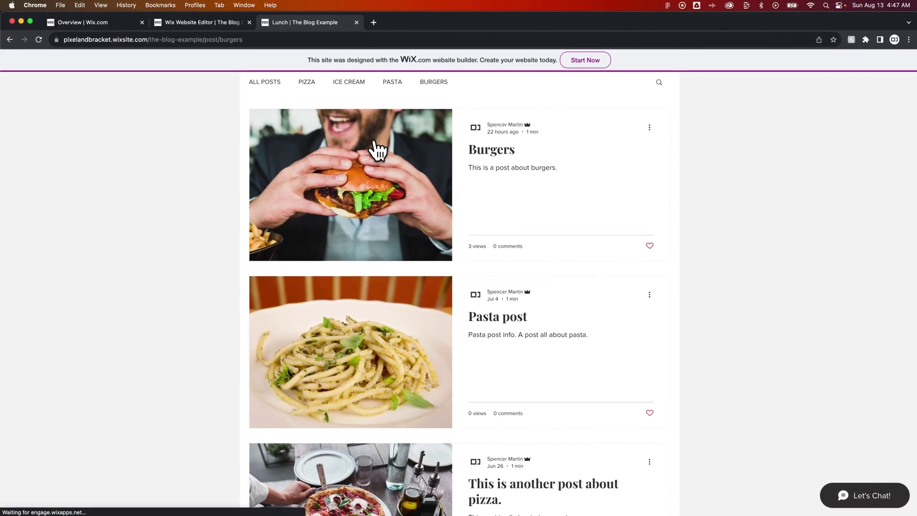
scroll(309, 303, down, 4)
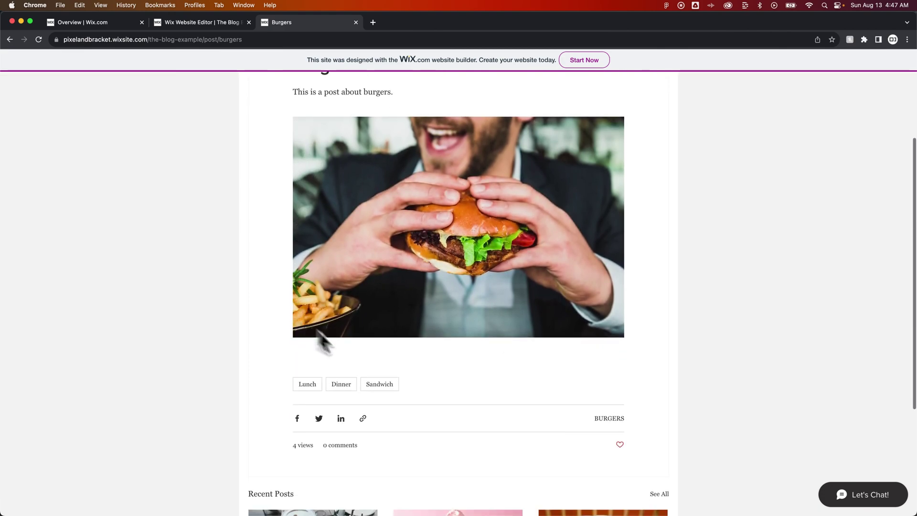
click(391, 385)
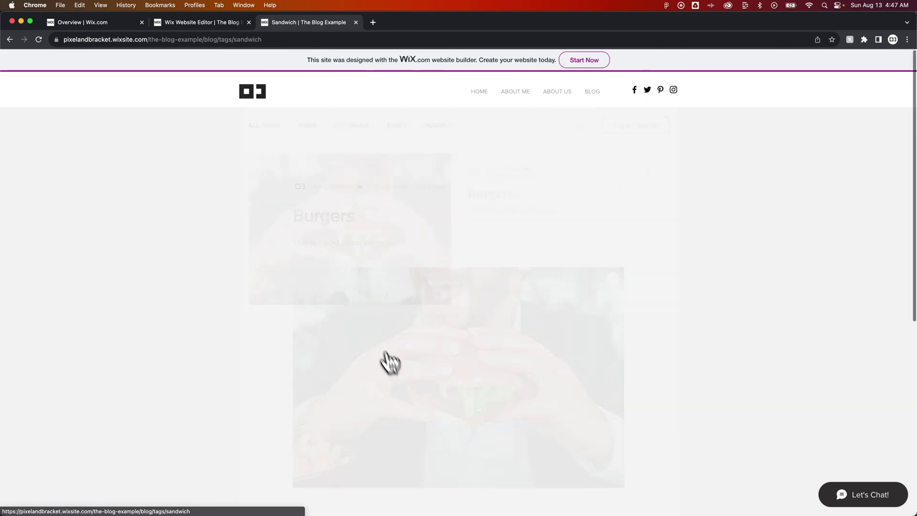